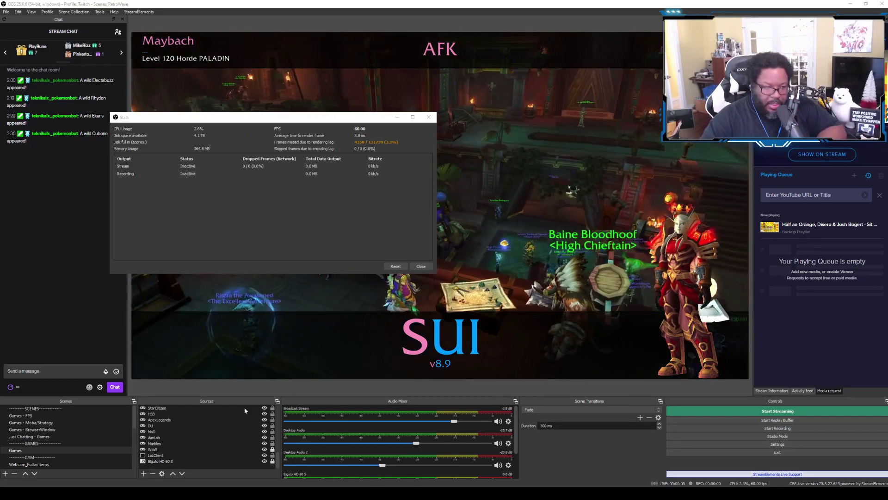
Step: Switch to the Games scene after viewing the rendering-lag stats
left_click(71, 450)
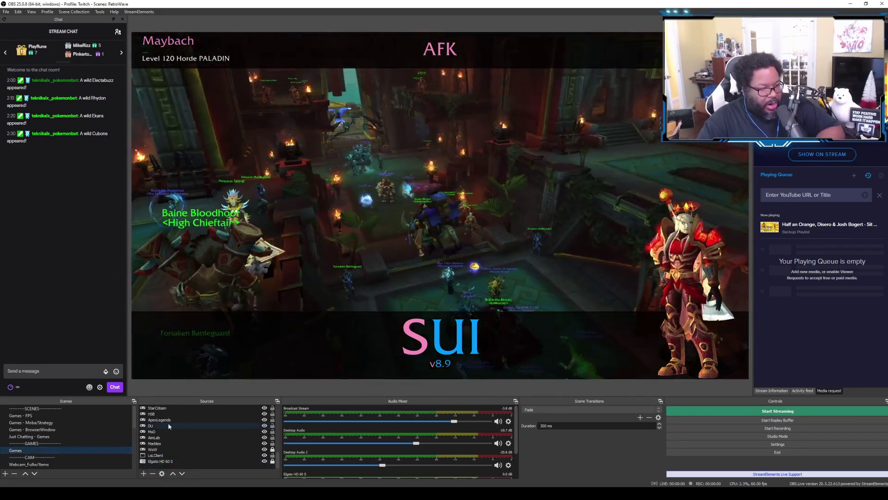
Step: Scroll the Games sources, then cycle through the FPS, Moba/Strategy and BrowserWindow scenes, ending on Games - FPS
scroll(199, 434, "up", 6)
scroll(198, 433, "down", 9)
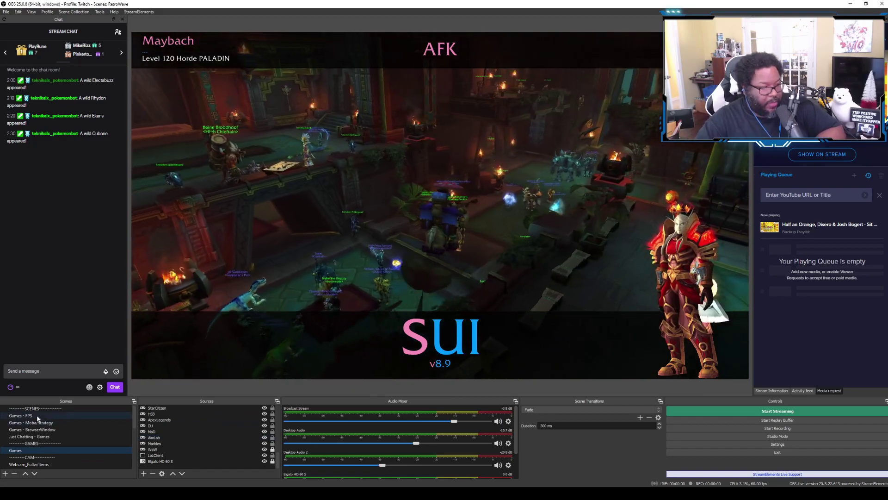
left_click(37, 416)
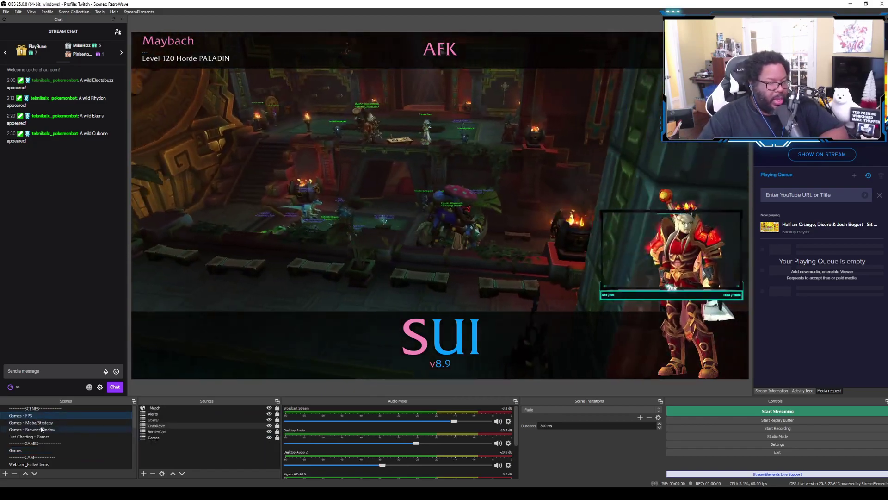
left_click(43, 422)
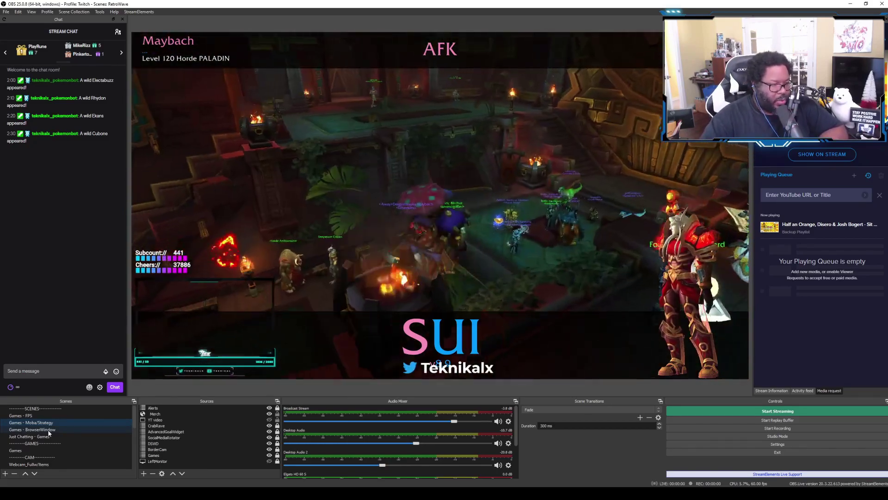
left_click(49, 432)
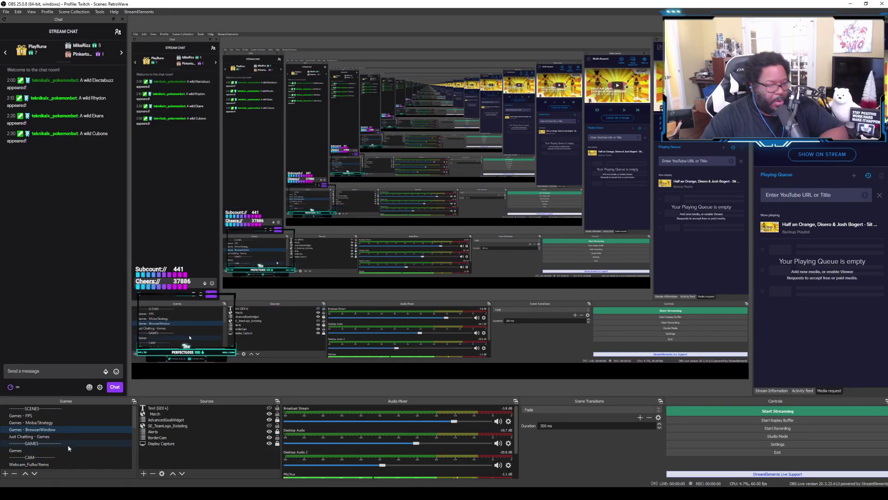
left_click(36, 448)
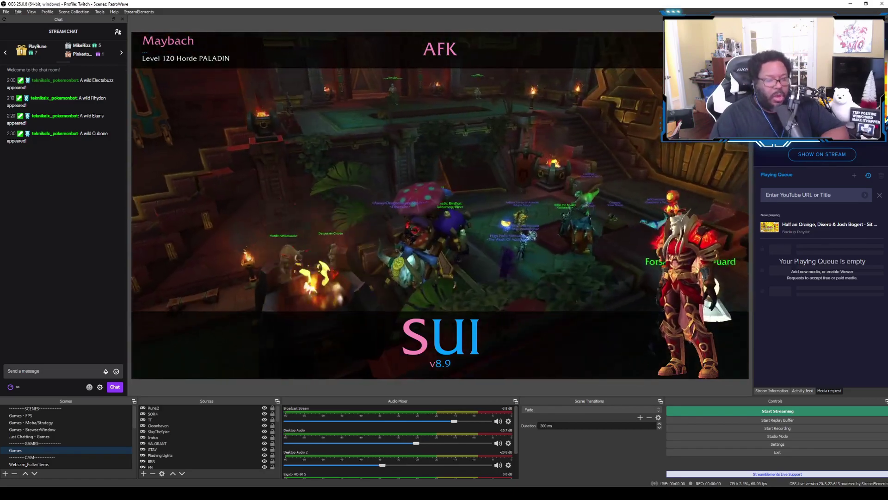
left_click(20, 422)
key("Up")
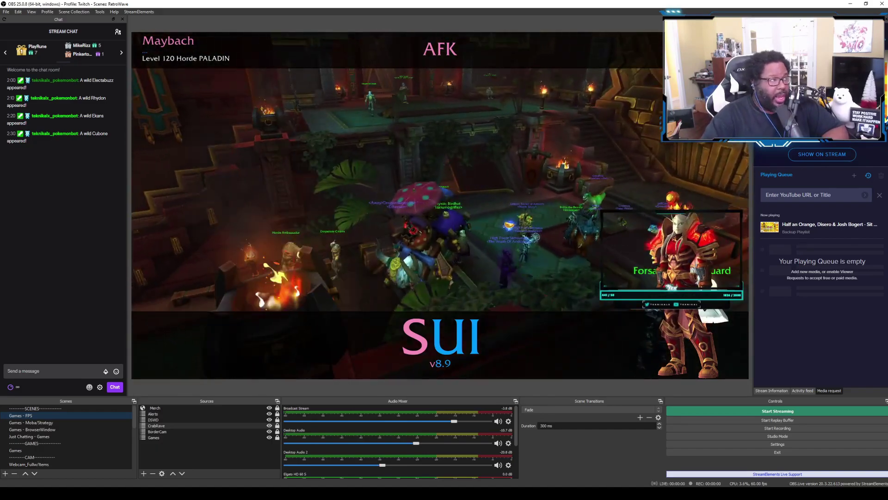
Step: Open View > Stats to check rendering lag, then open Settings from the Controls dock
left_click(33, 12)
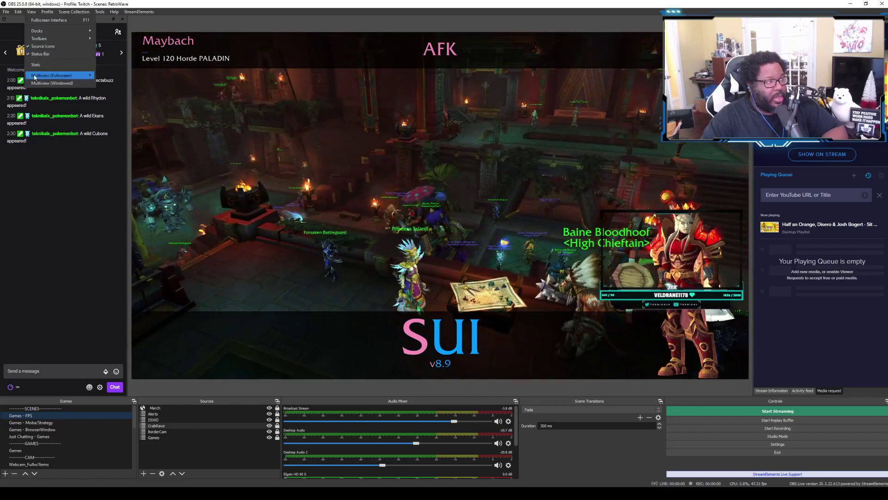
left_click(36, 65)
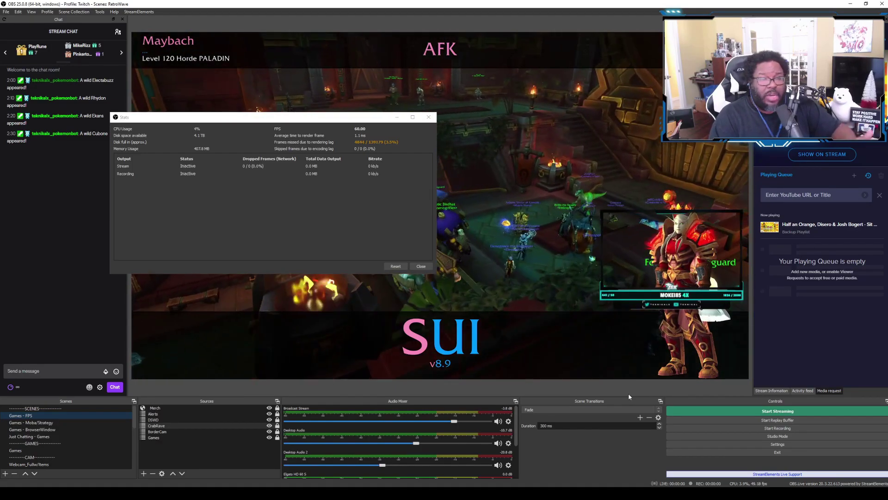
left_click(795, 443)
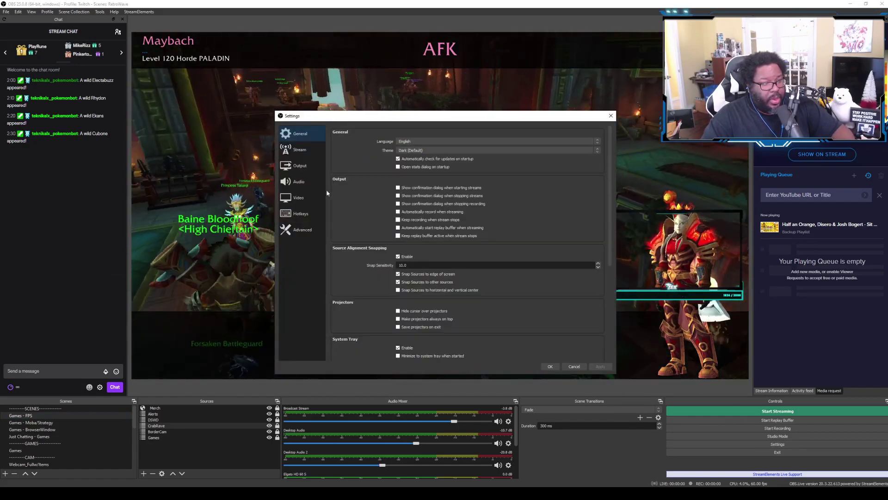
Step: Set Video Common FPS Values to 30, apply and close Settings
left_click(297, 199)
left_click(417, 158)
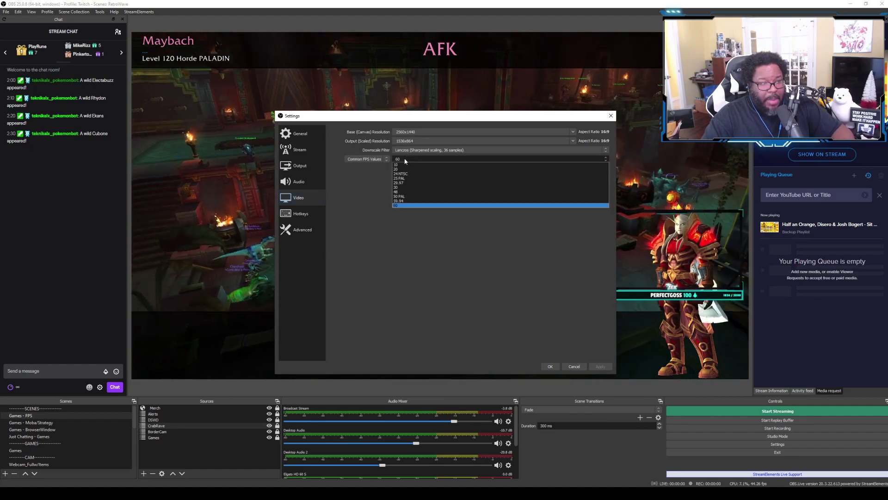
left_click(486, 183)
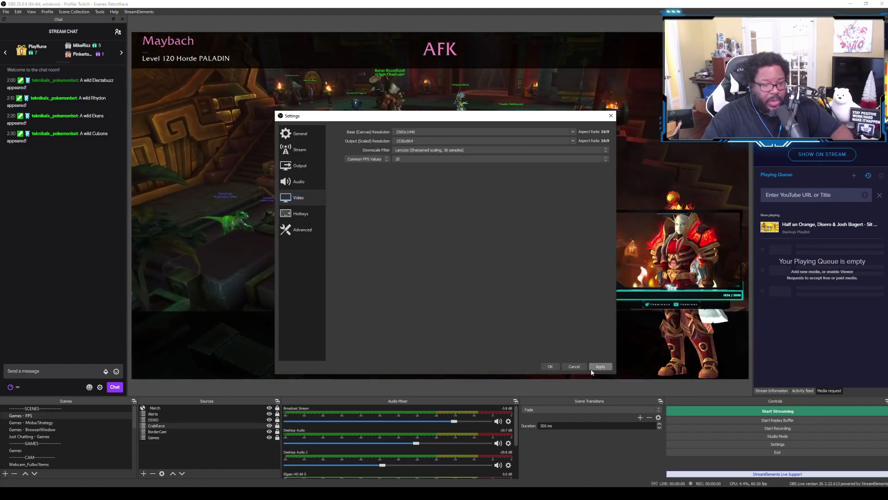
left_click(596, 366)
left_click(550, 366)
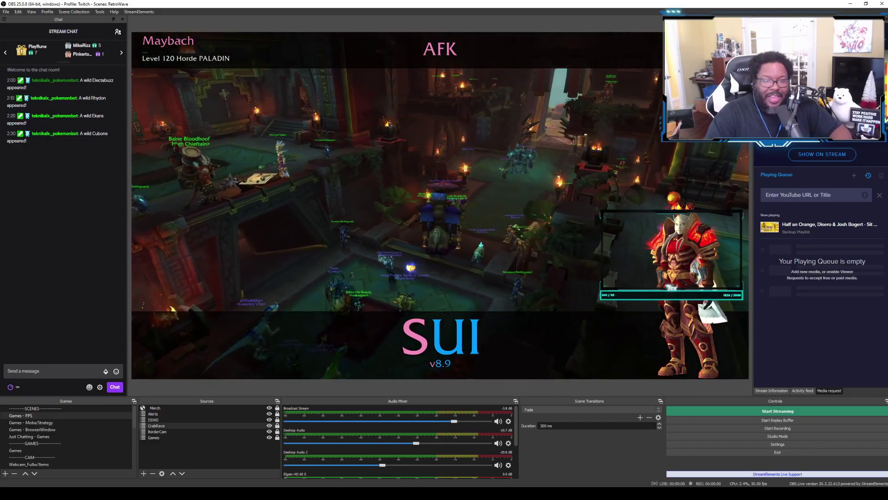
Step: Reopen Settings and set Video Common FPS Values back to 60
left_click(778, 444)
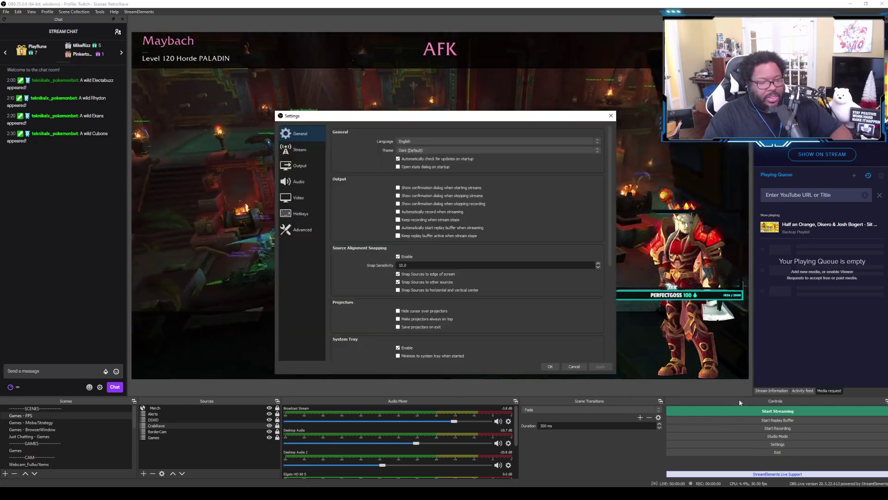
left_click(298, 198)
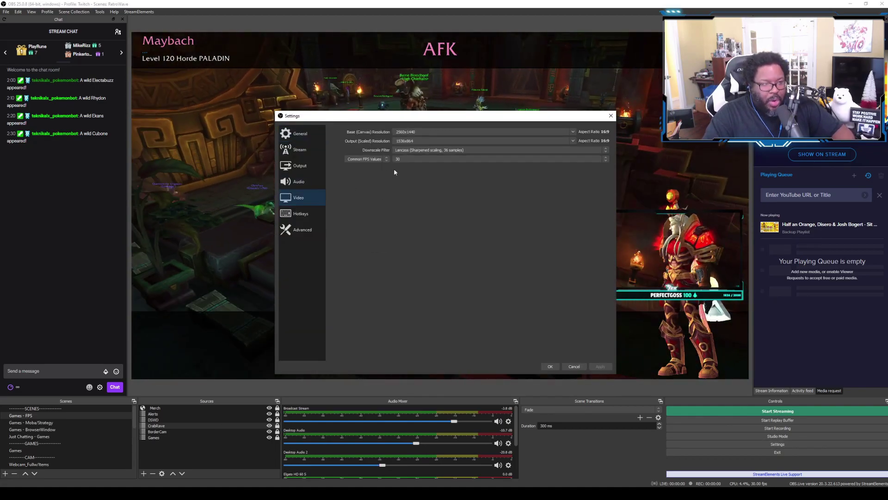
left_click(399, 158)
left_click(409, 202)
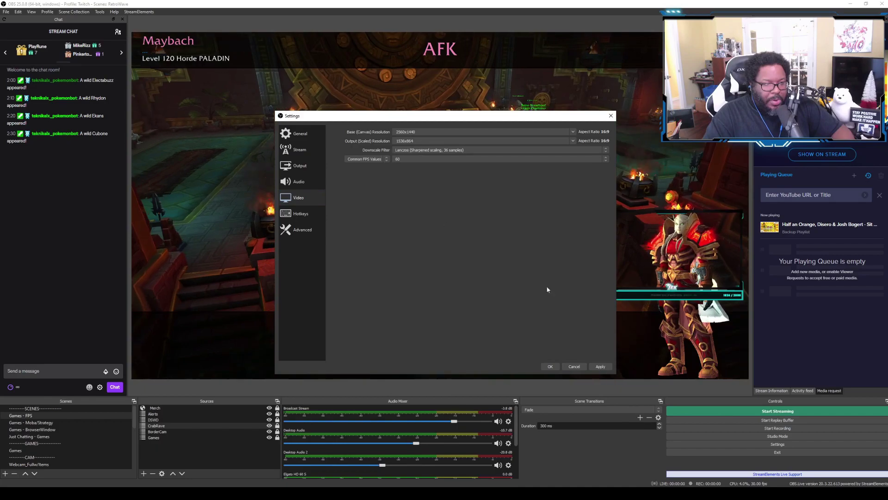
left_click(547, 366)
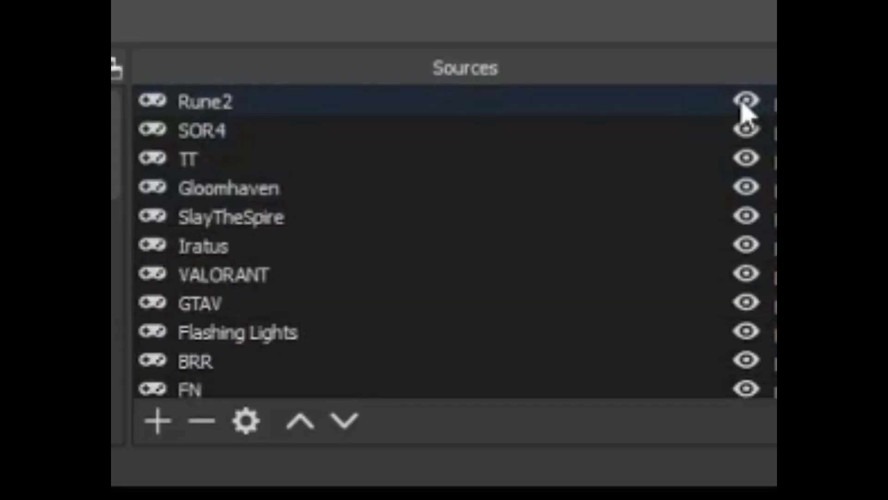
Step: Hide the Rune2, SOR4, TT, Gloomhaven, SlayTheSpire, Iratus, VALORANT and Flashing Lights sources
left_click(742, 104)
left_click(746, 131)
left_click(744, 159)
left_click(746, 188)
left_click(746, 217)
left_click(746, 245)
left_click(746, 274)
left_click(747, 331)
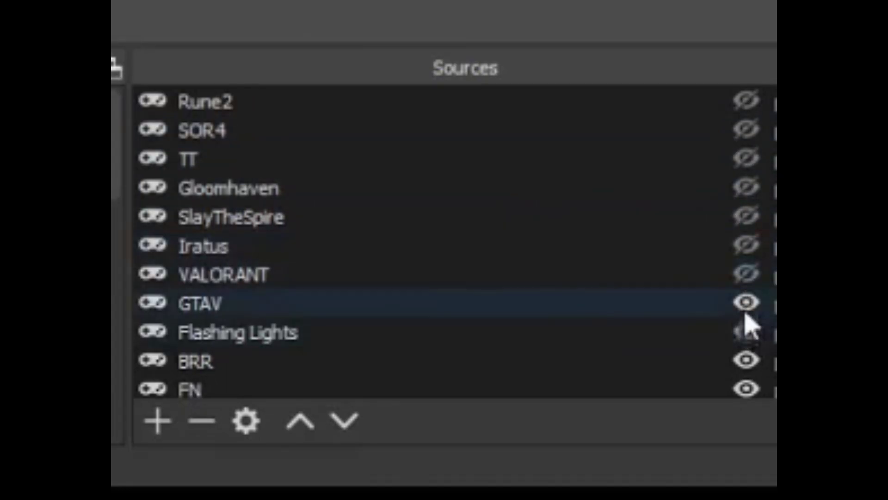
Step: Hide the BRR, FN, Wolcen, CLWoW, TemTem, CoB and Tarkov sources
scroll(739, 315, "down", 2)
left_click(747, 188)
left_click(746, 217)
left_click(747, 248)
left_click(746, 276)
left_click(746, 304)
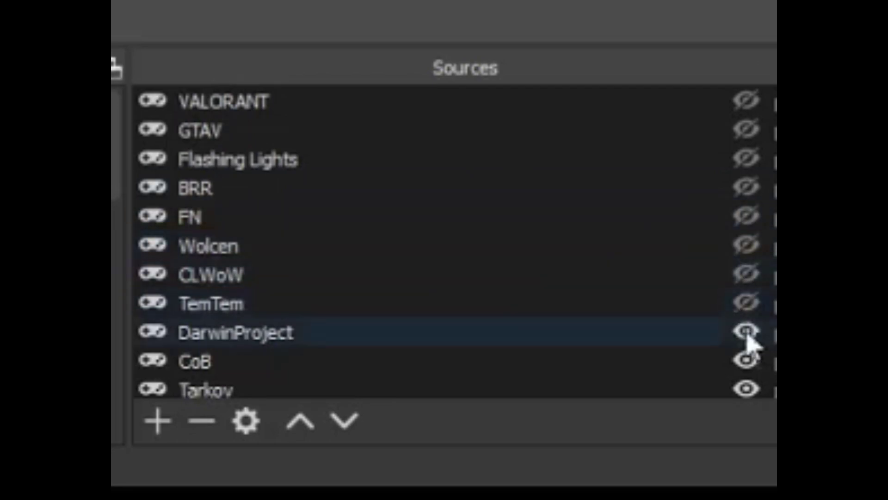
left_click(747, 361)
left_click(746, 388)
Step: Hide the RetroArch, PummelParty, Battlefront2, MQ, D3, OW, Paladins and TFT sources
scroll(725, 365, "down", 2)
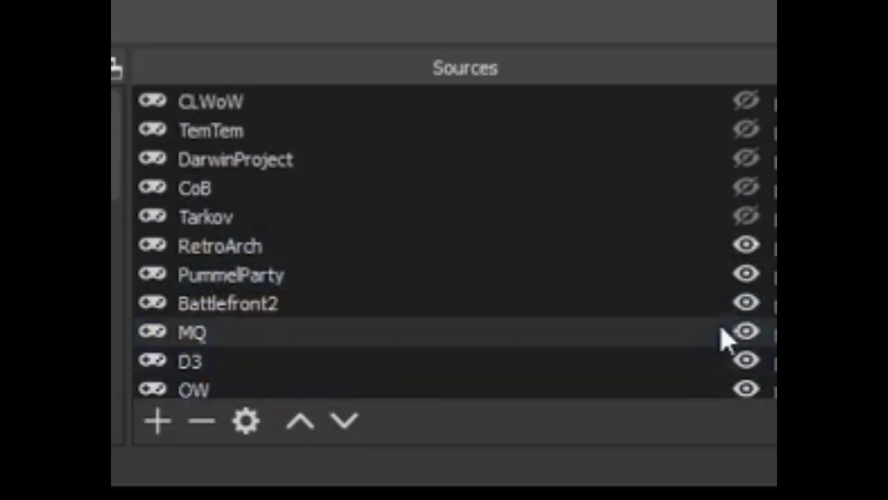
left_click(747, 246)
left_click(746, 275)
left_click(747, 304)
left_click(747, 332)
scroll(733, 365, "down", 1)
left_click(747, 275)
left_click(746, 303)
left_click(746, 332)
left_click(747, 361)
Step: Hide the LoR, StarCitizen and HSB sources
scroll(740, 377, "down", 1)
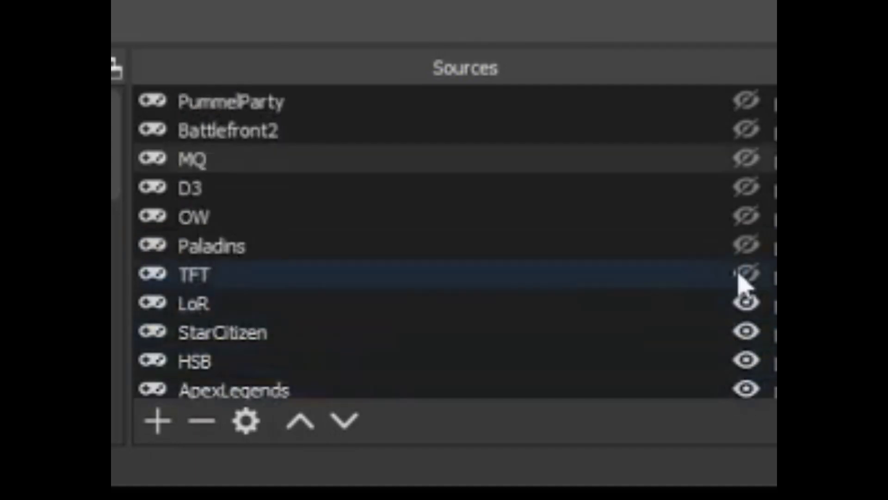
left_click(747, 303)
left_click(747, 332)
left_click(746, 332)
left_click(747, 361)
Step: Hide ApexLegends, DU, MoD, AimLab, LoLClient and Elgato HD 60 S, keeping WoW visible
scroll(712, 370, "down", 2)
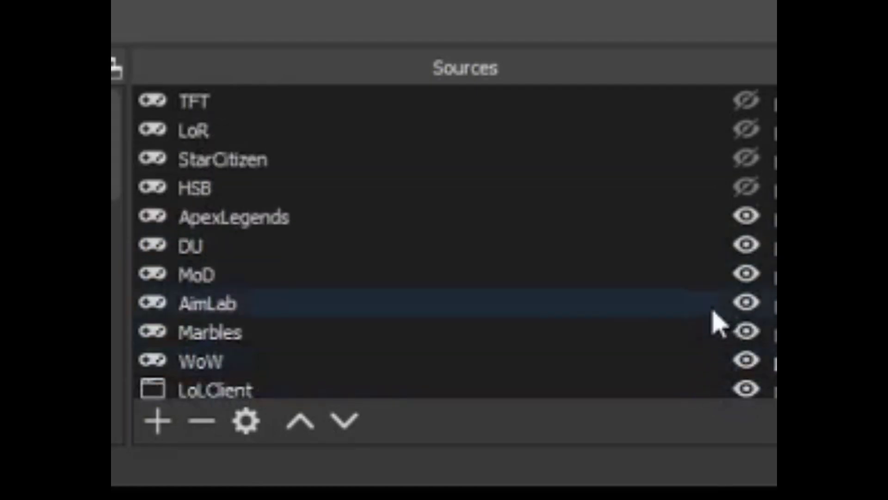
left_click(746, 216)
left_click(746, 244)
left_click(747, 274)
left_click(747, 302)
left_click(746, 361)
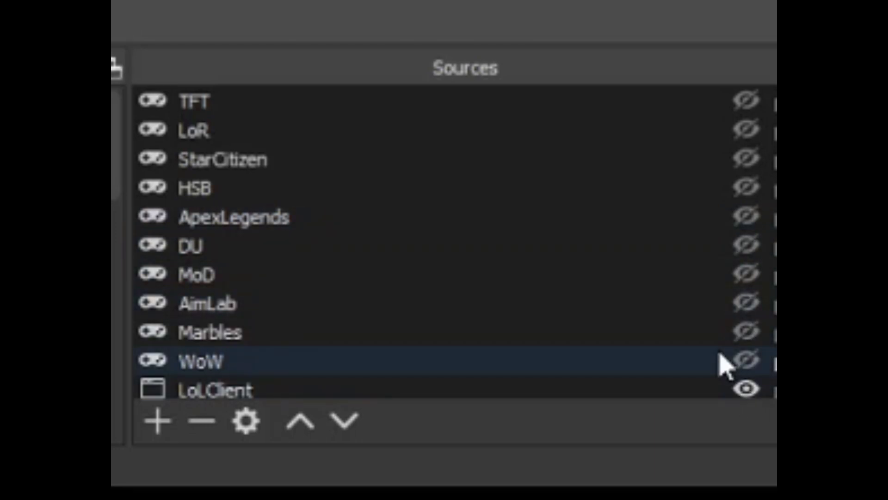
scroll(726, 370, "down", 1)
left_click(747, 332)
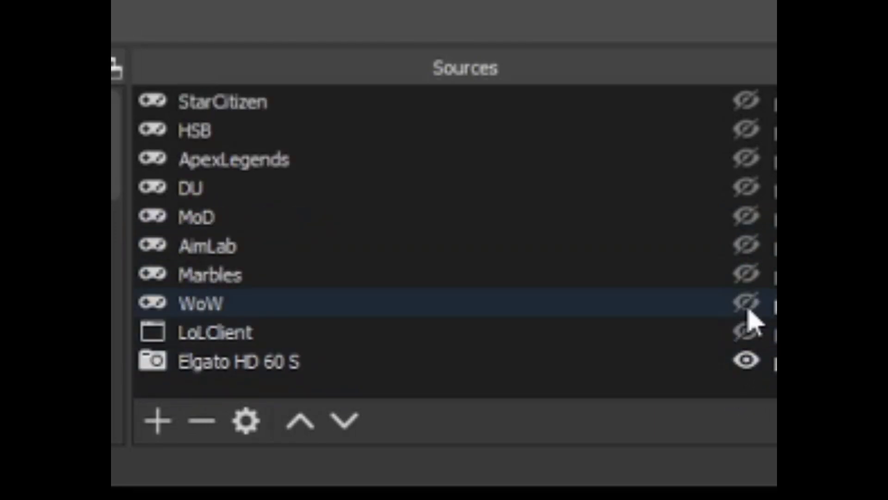
left_click(746, 359)
left_click(746, 302)
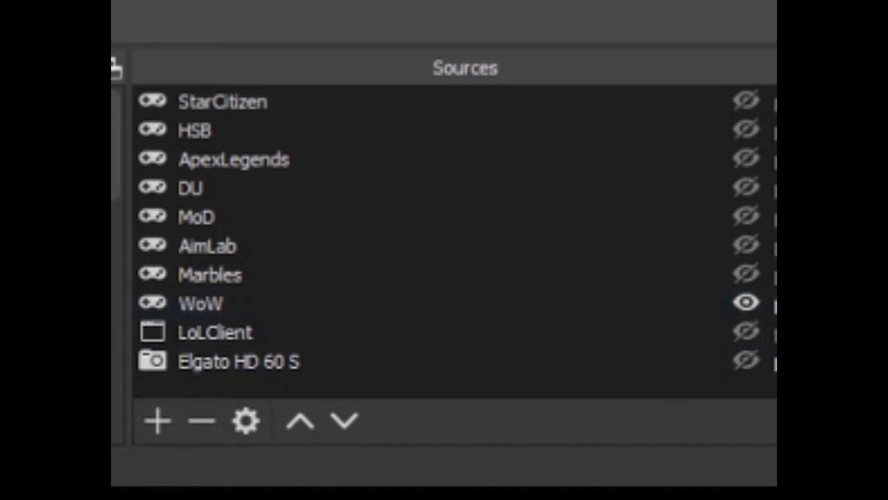